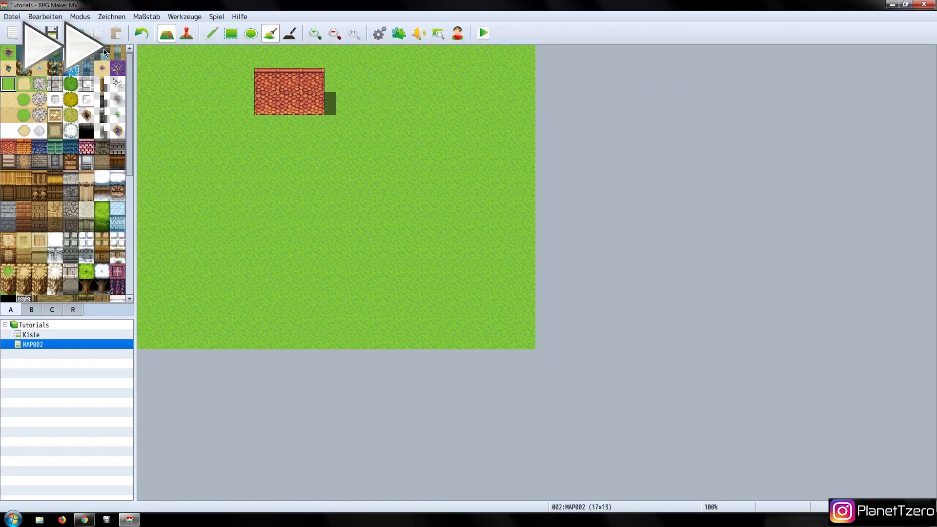
- Switch the MAP002 editor into Event mode for placing events
key("F6")
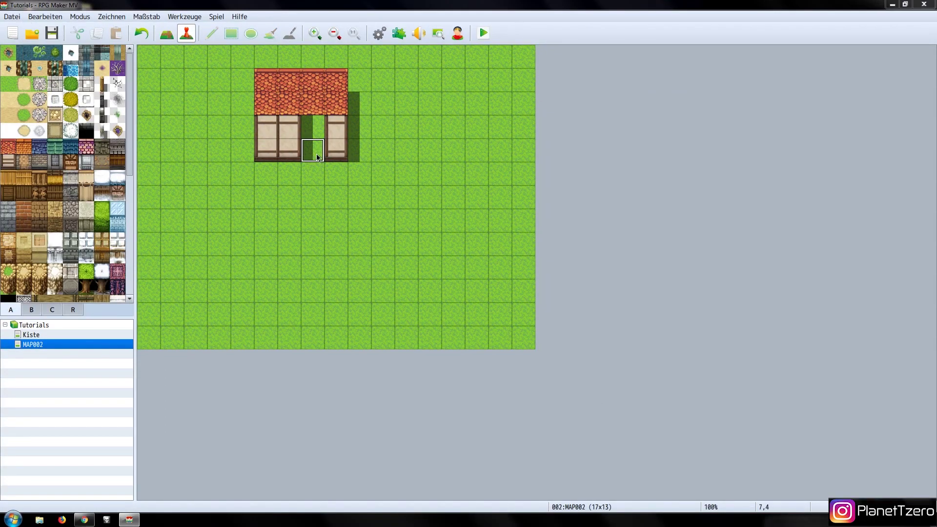
- Place a door event on the doorway tile using the closed wooden !Door1 sprite
double_click(311, 147)
double_click(247, 309)
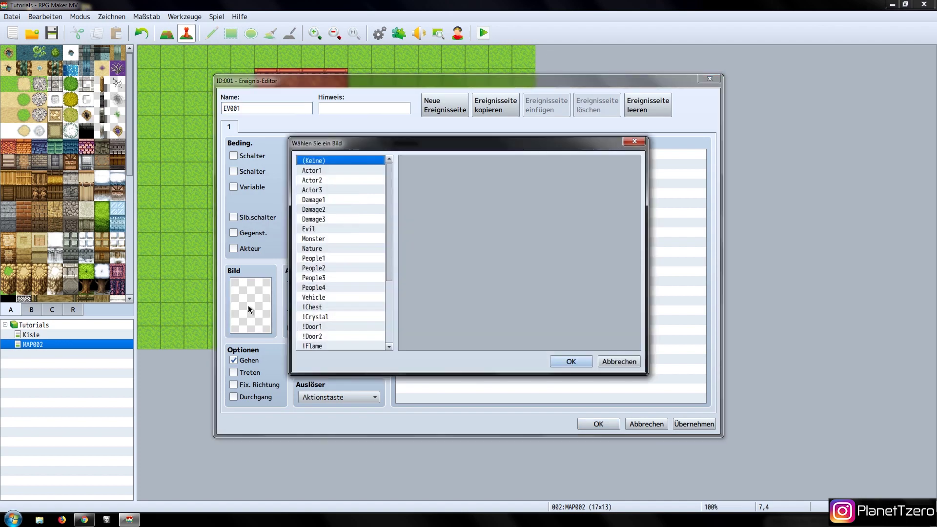
left_click(315, 288)
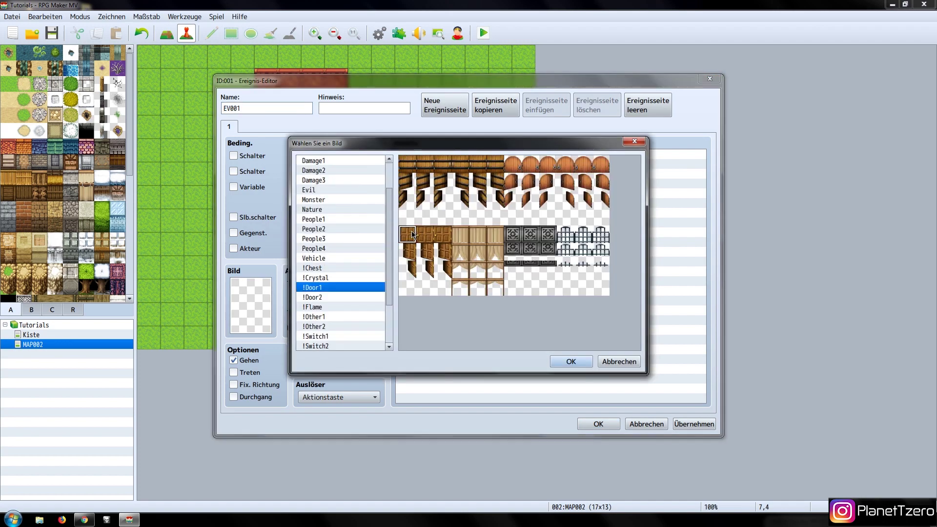
double_click(410, 163)
left_click(598, 423)
- Open MAP002's properties and begin renaming it to Raum A
right_click(47, 344)
left_click(60, 349)
type("Ra")
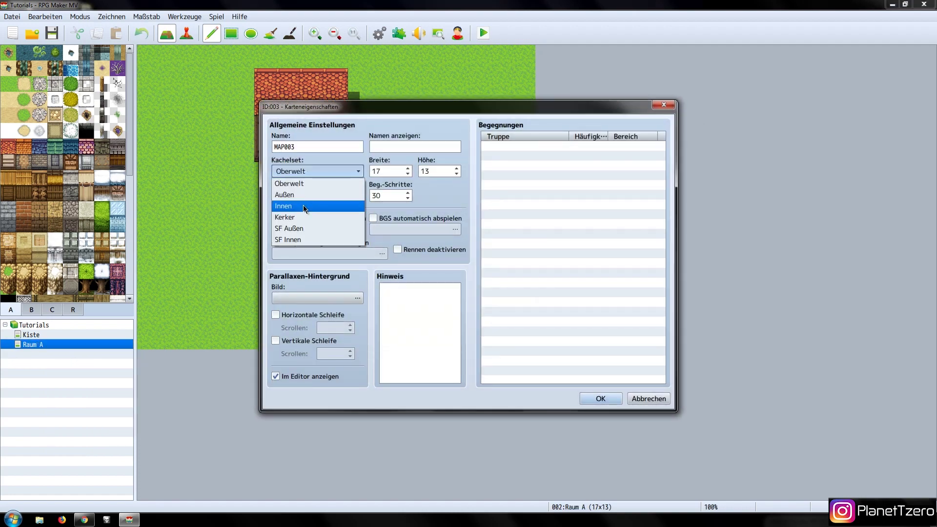
- Create the child map Raum B with the Innen interior tileset
left_click(303, 209)
double_click(329, 147)
type("Raum B")
left_click(592, 397)
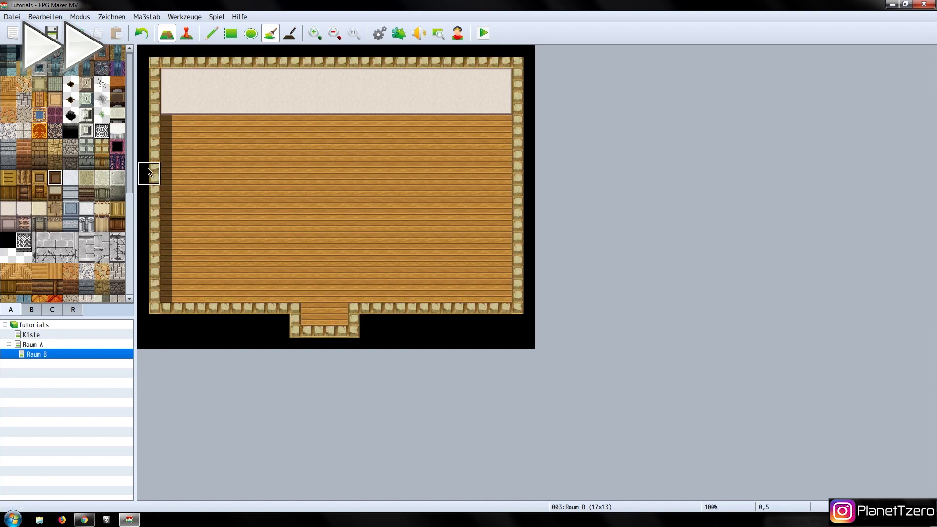
- Set the player's start position on the grass below the house in Raum A
left_click(29, 346)
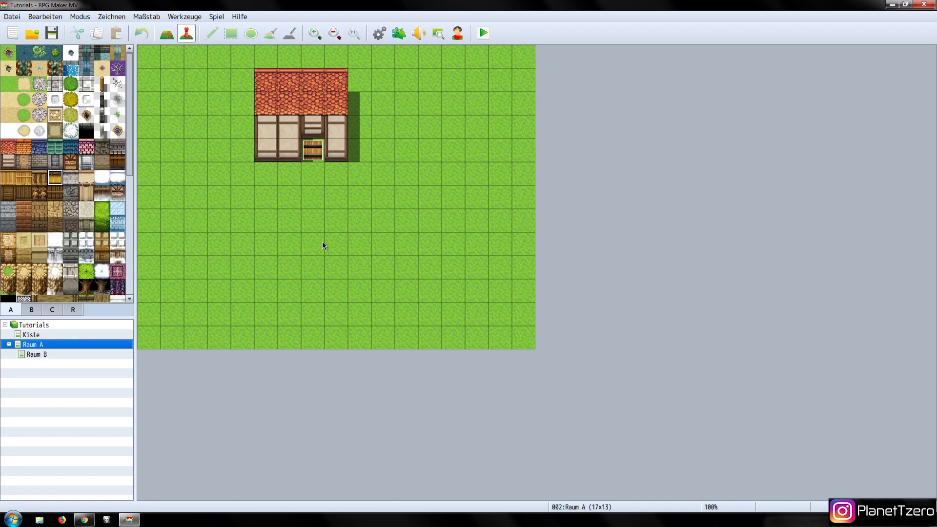
right_click(315, 218)
mouse_move(361, 314)
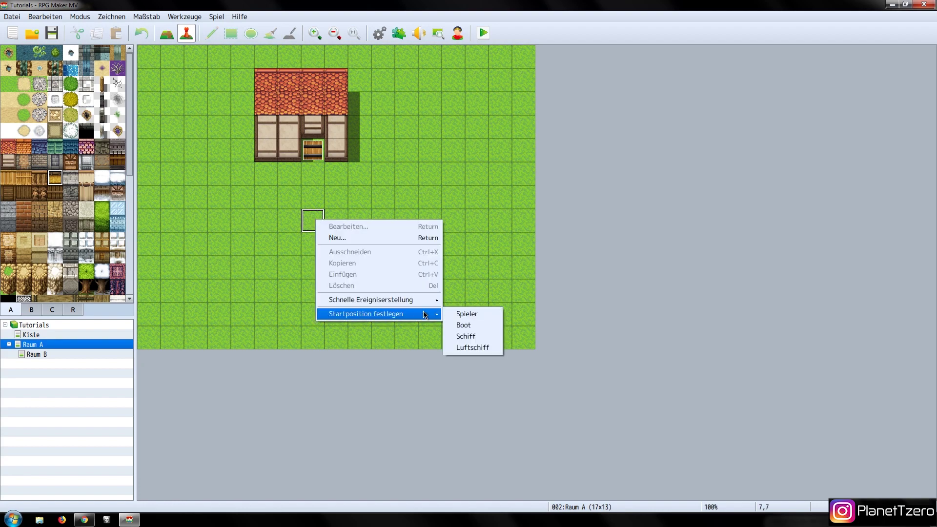
left_click(472, 313)
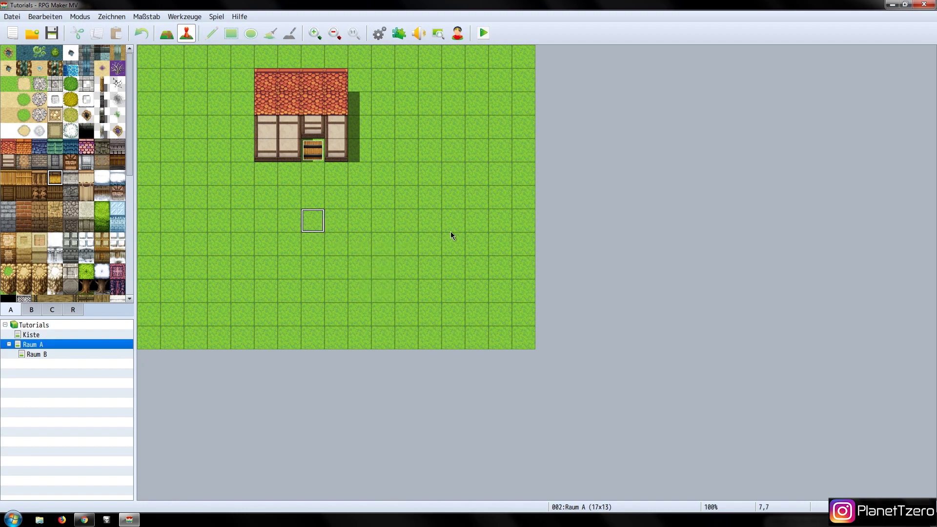
double_click(312, 155)
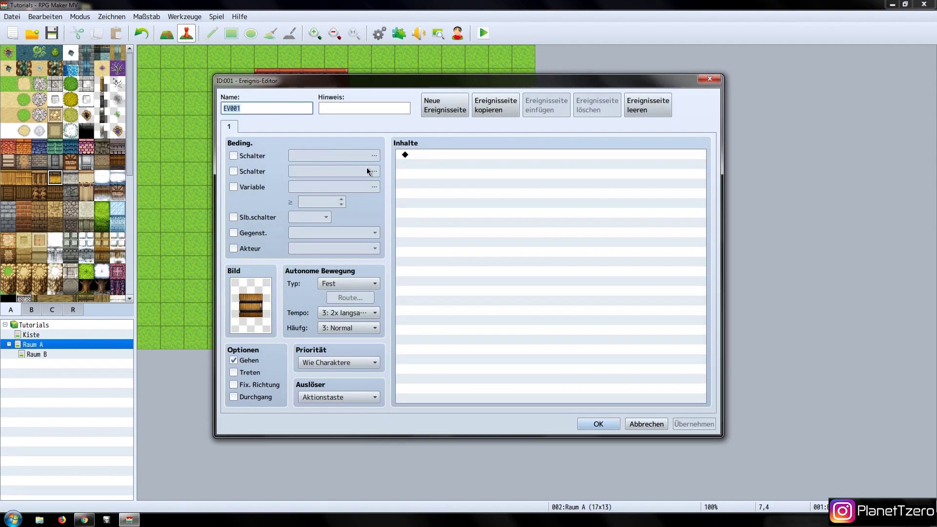
- Add a player movement route that turns left, right, then up
double_click(456, 203)
left_click(452, 128)
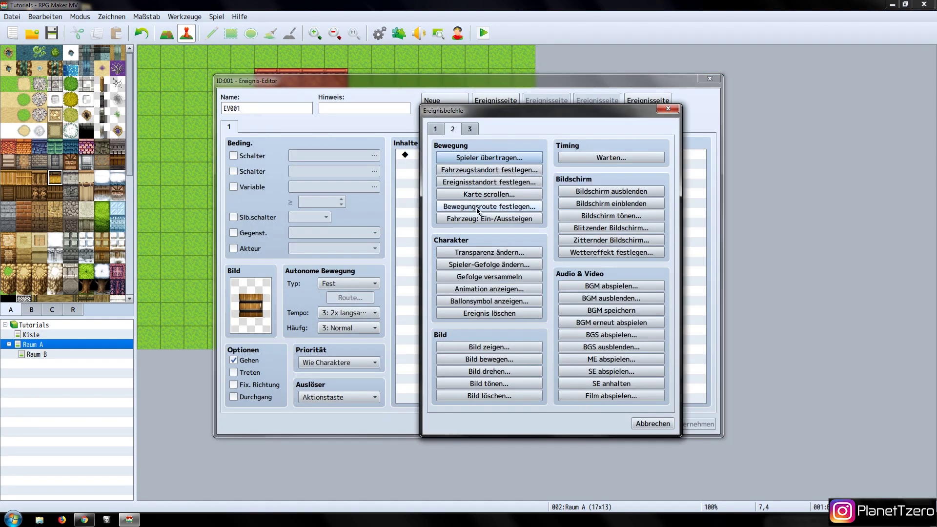
left_click(478, 206)
left_click(609, 199)
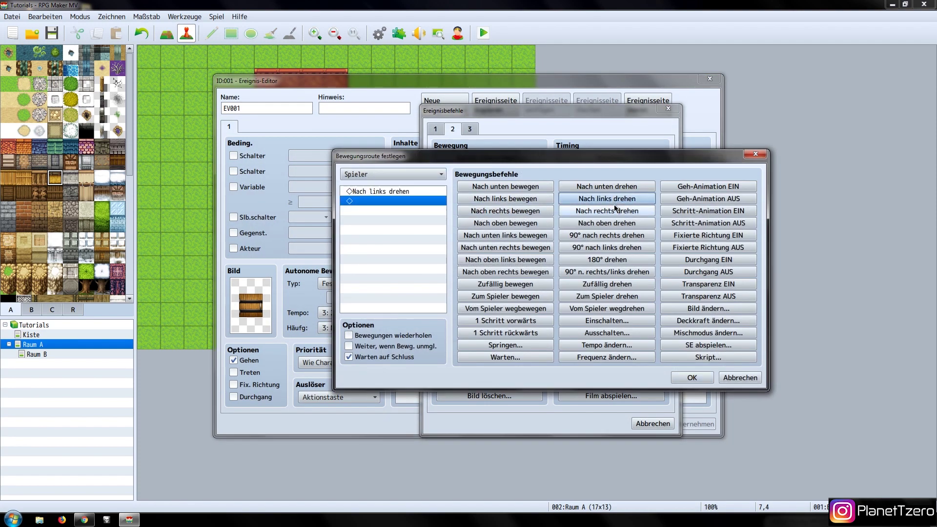
left_click(617, 212)
left_click(611, 224)
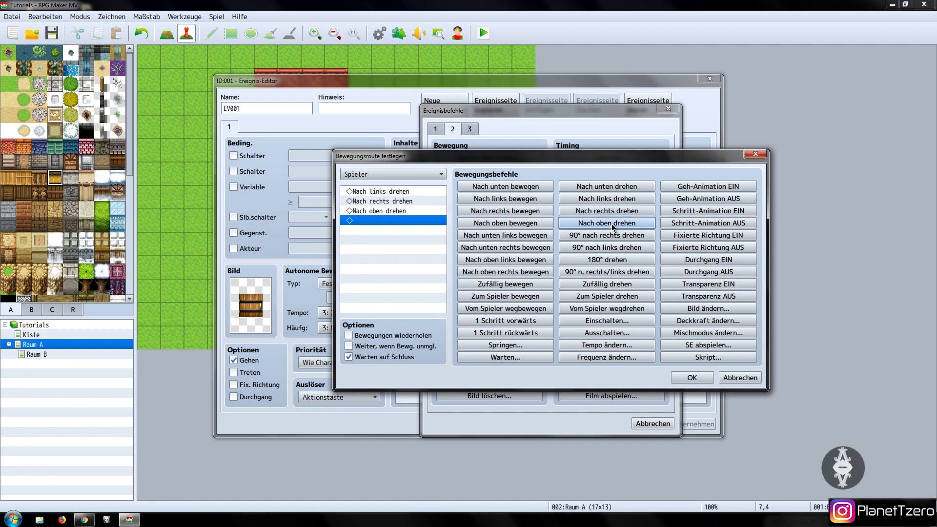
- Insert a 5-frame wait after each turn in the route and confirm it
left_click(416, 201)
left_click(507, 357)
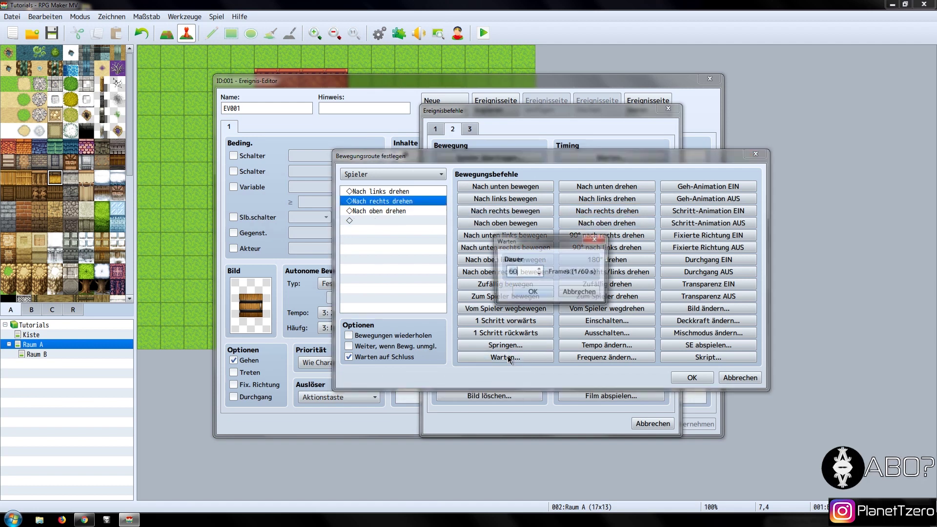
left_click(531, 292)
left_click(409, 203)
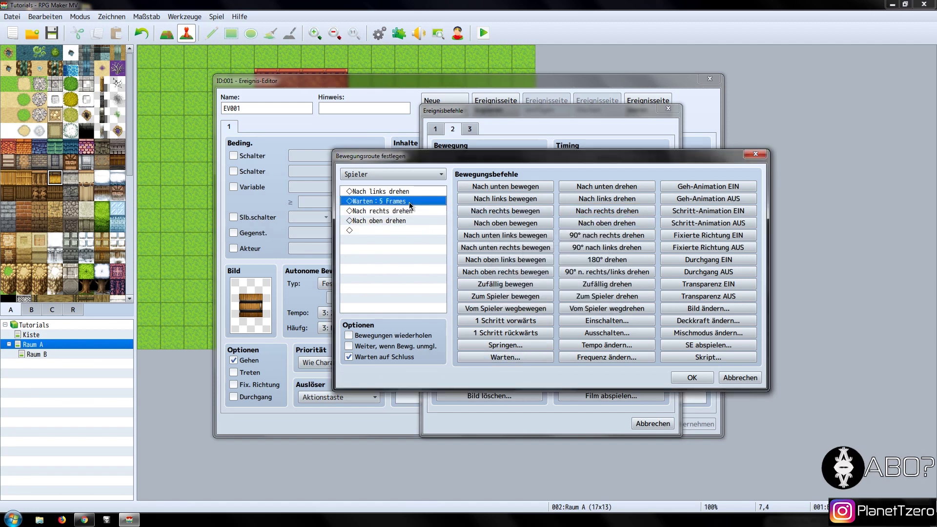
key("ctrl+c")
left_click(400, 211)
left_click(409, 221)
key("ctrl+v")
left_click(407, 240)
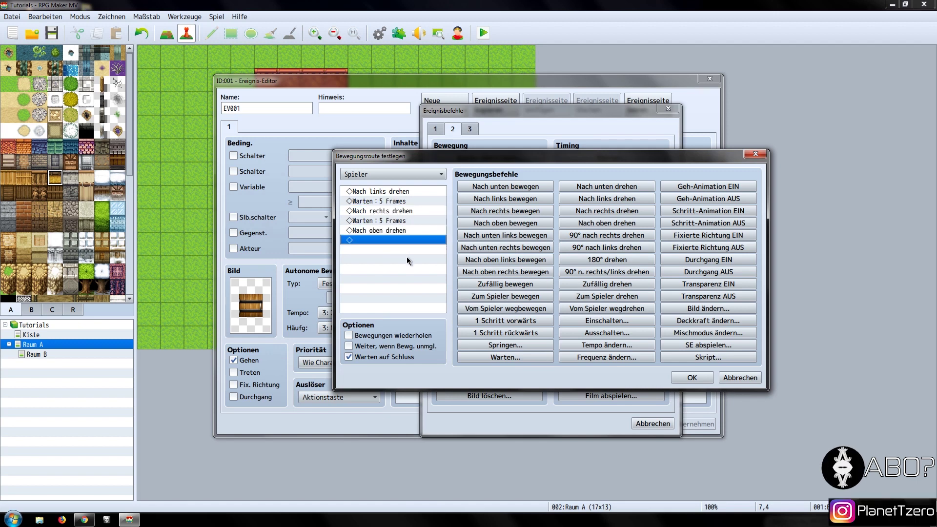
key("ctrl+v")
left_click(691, 377)
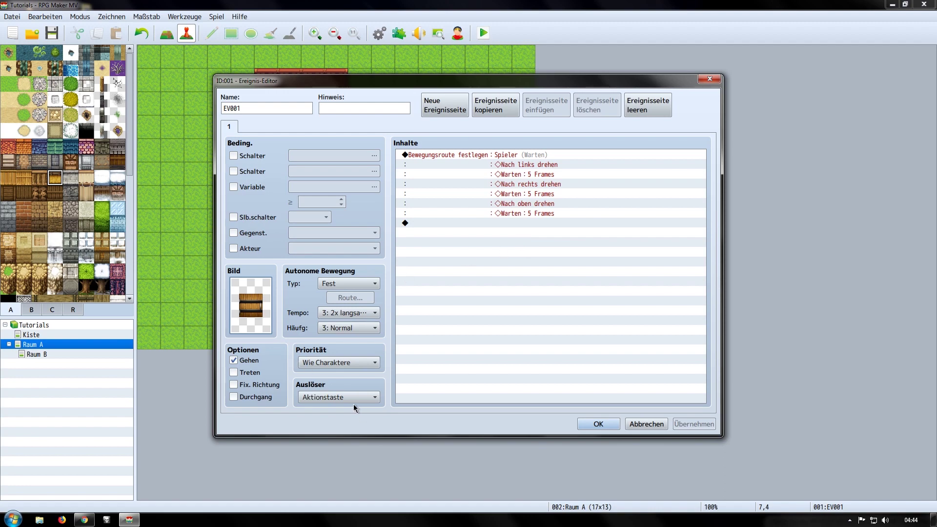
left_click(352, 398)
- Set the door to trigger on player touch and add a Door1 sound effect
left_click(345, 421)
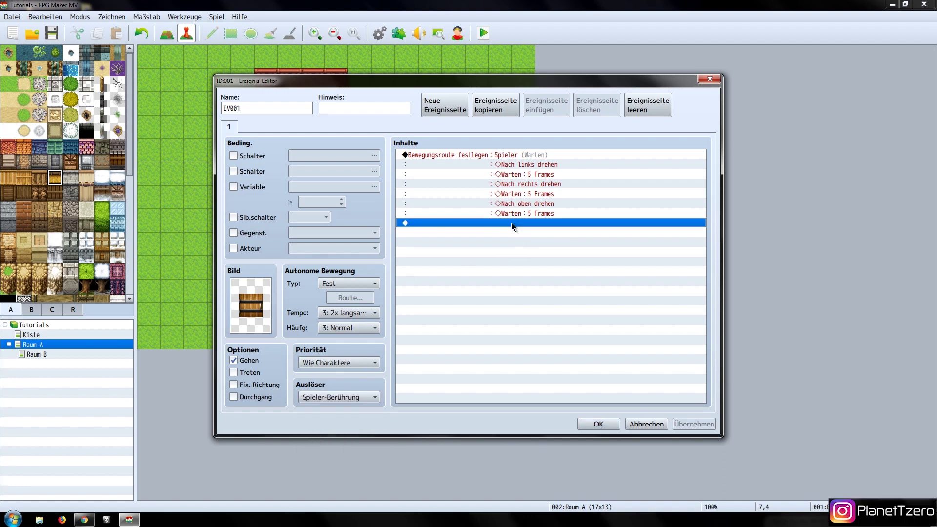
double_click(511, 224)
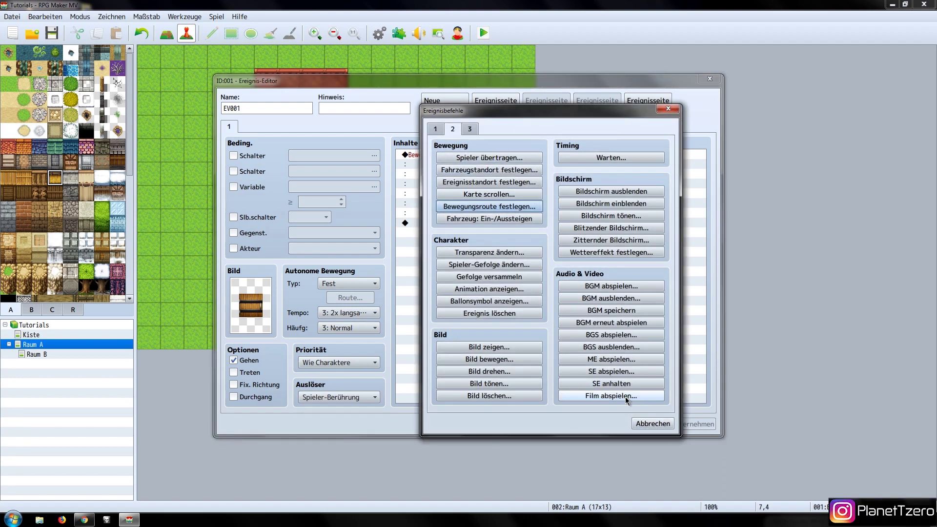
left_click(616, 374)
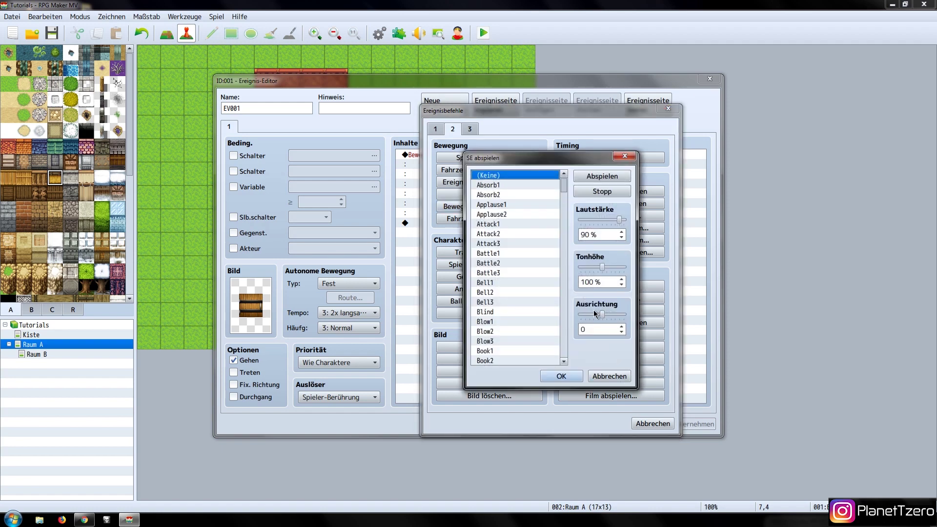
scroll(514, 256, "down", 10)
left_click(508, 322)
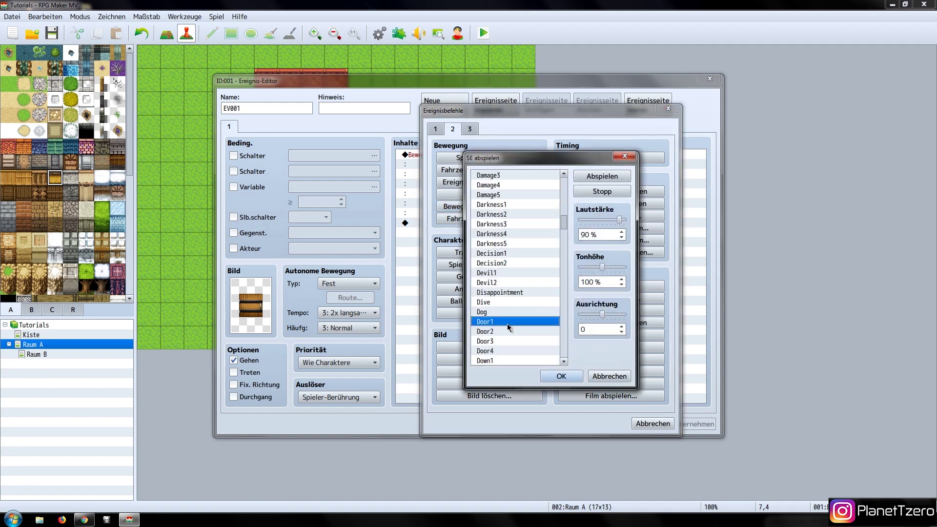
left_click(507, 331)
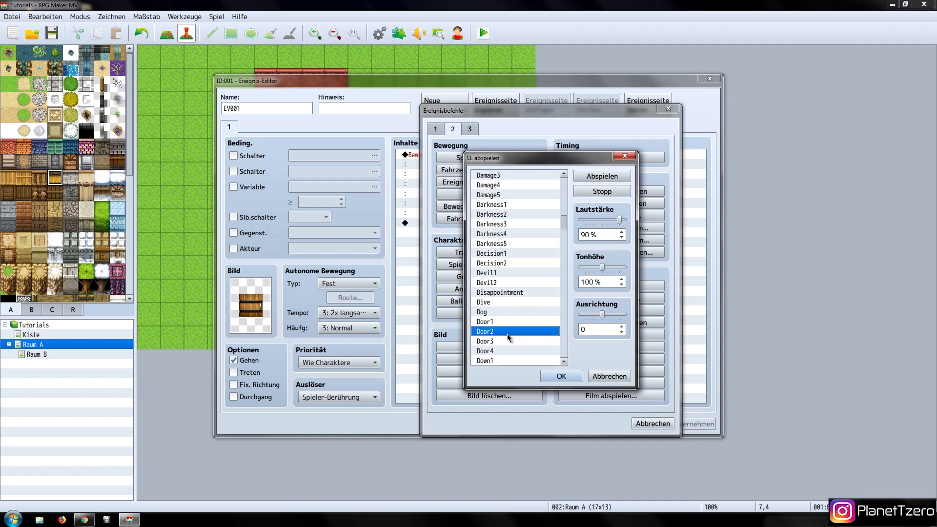
left_click(500, 321)
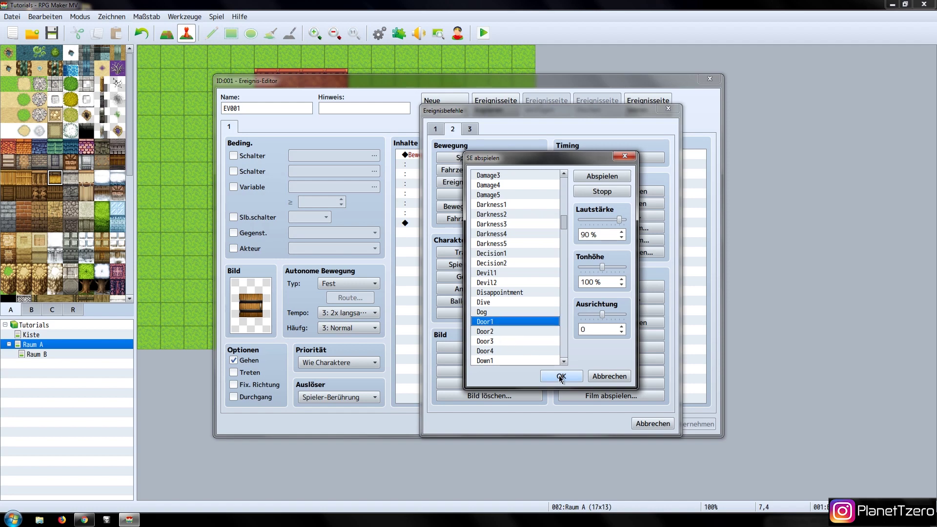
left_click(560, 375)
- Add a transfer to Raum B tile (7,10) facing up, then save the event
double_click(511, 277)
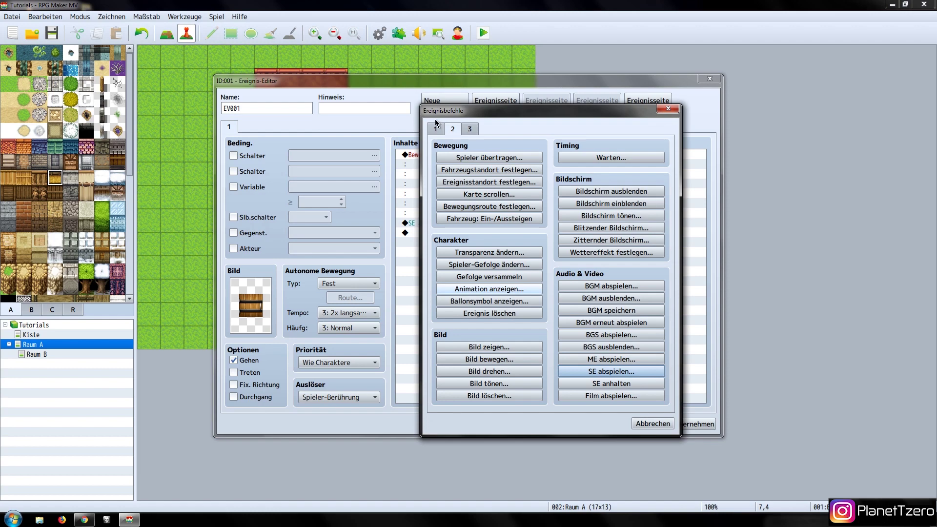
left_click(488, 158)
left_click(555, 233)
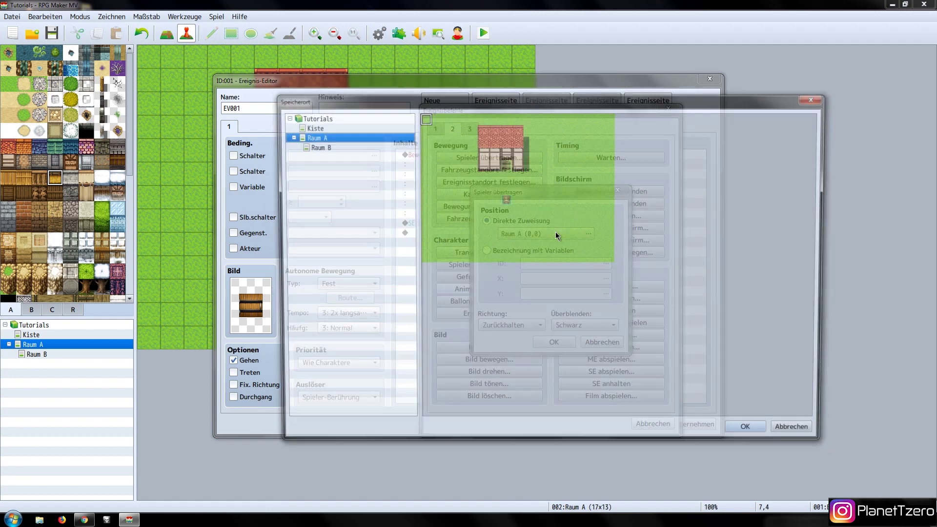
left_click(312, 146)
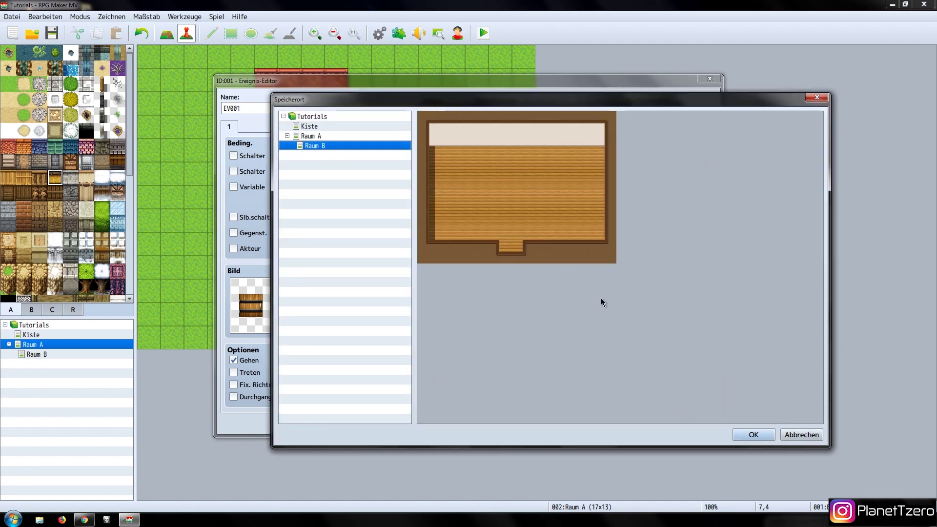
left_click(504, 239)
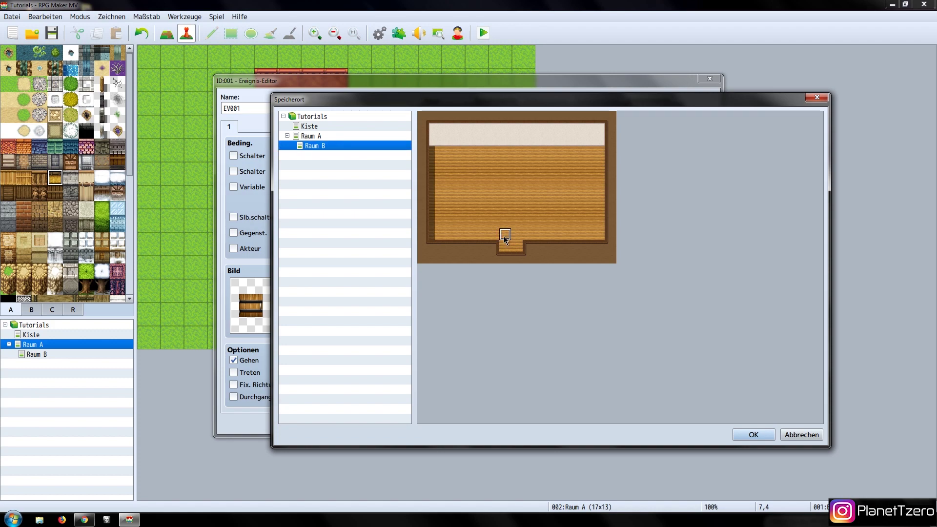
double_click(504, 239)
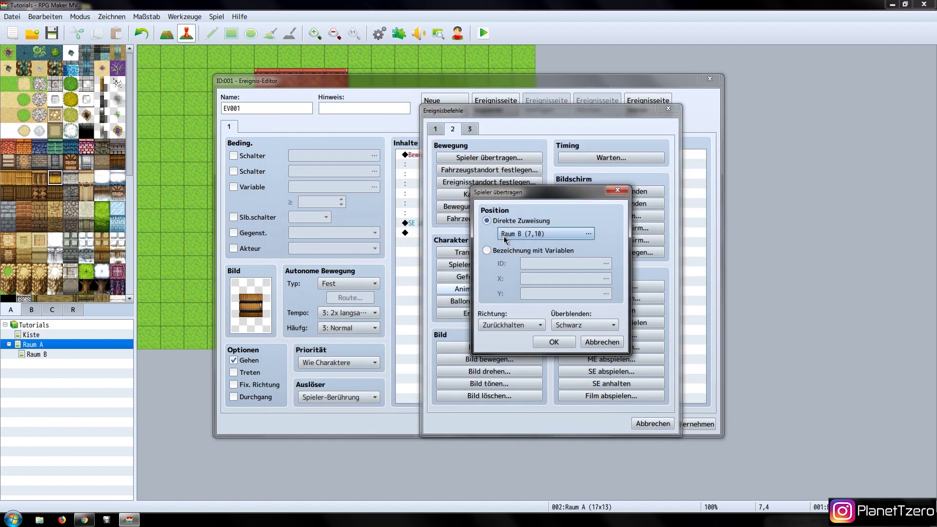
left_click(529, 324)
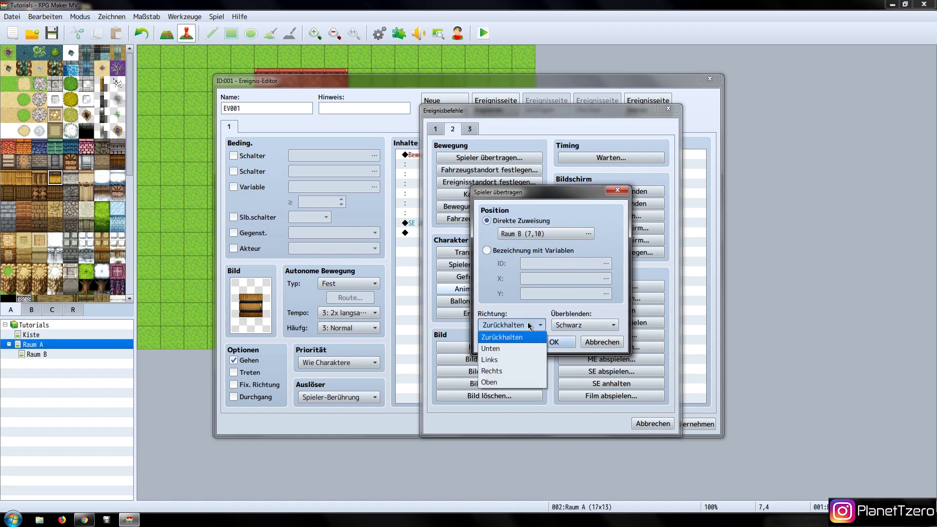
left_click(502, 382)
left_click(561, 341)
left_click(694, 423)
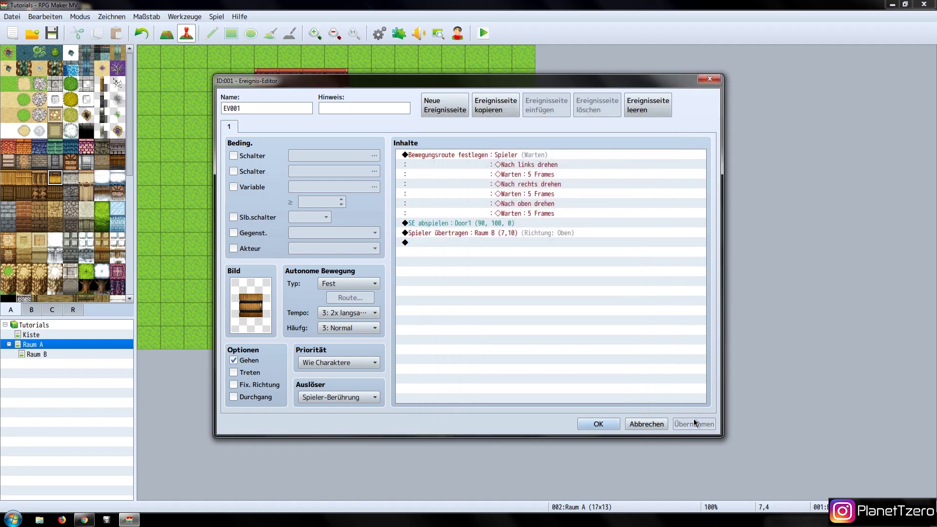
left_click(598, 425)
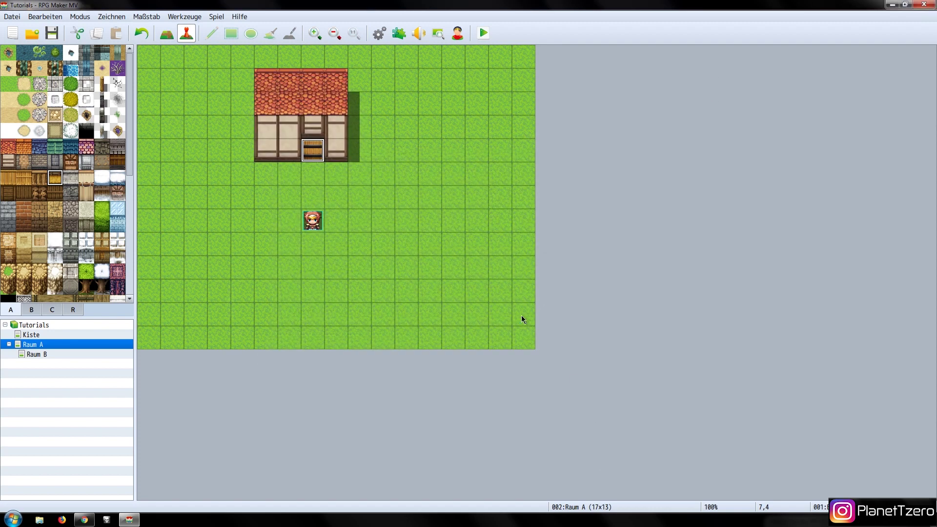
- Create a touch-triggered event on Raum B's doorway tile
left_click(92, 353)
double_click(316, 310)
left_click(332, 395)
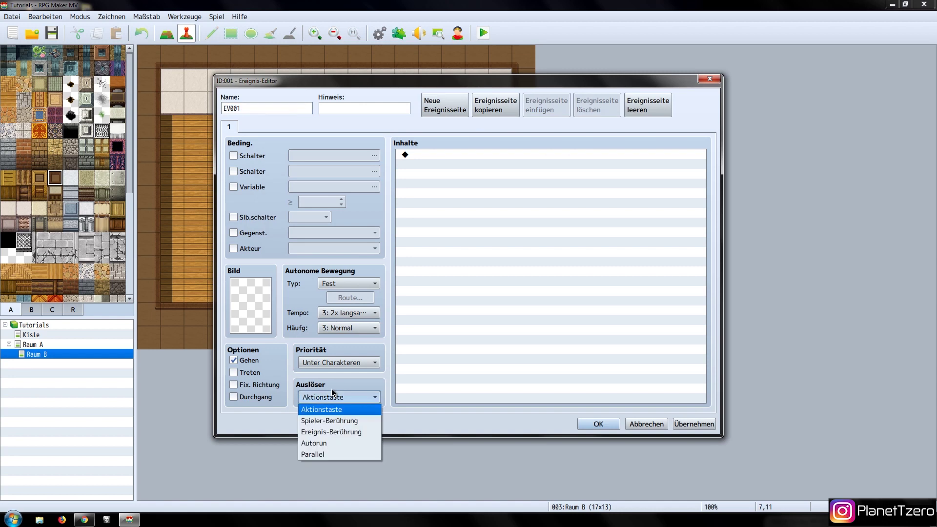
left_click(342, 433)
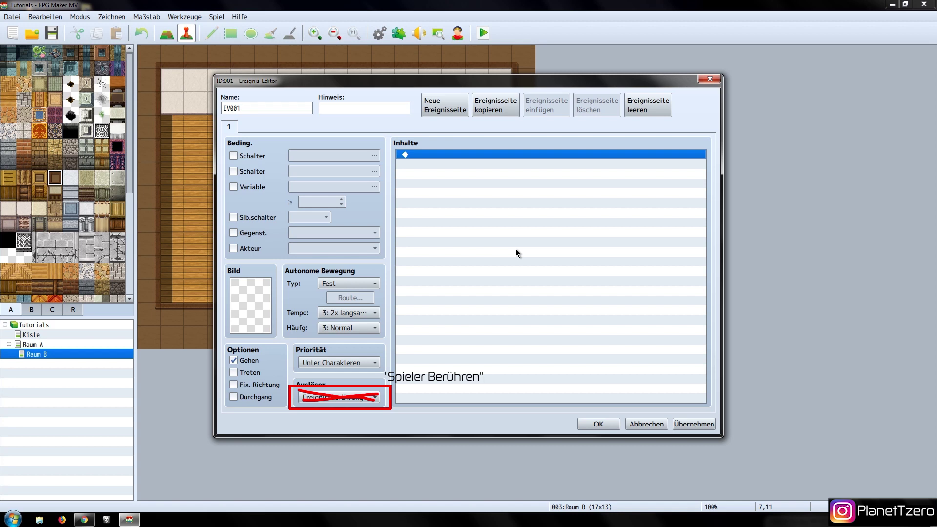
- Add a transfer to Raum A tile (7,5) with the player facing down
double_click(515, 249)
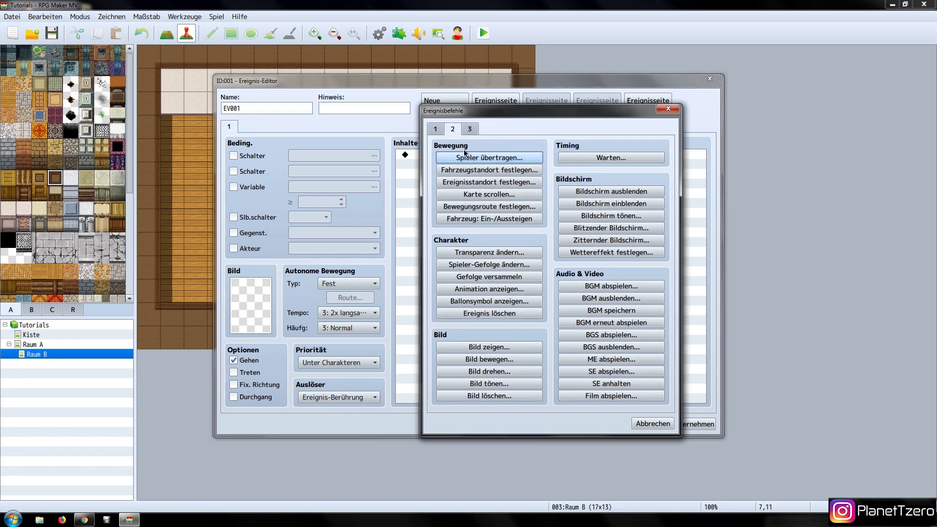
left_click(467, 157)
left_click(529, 238)
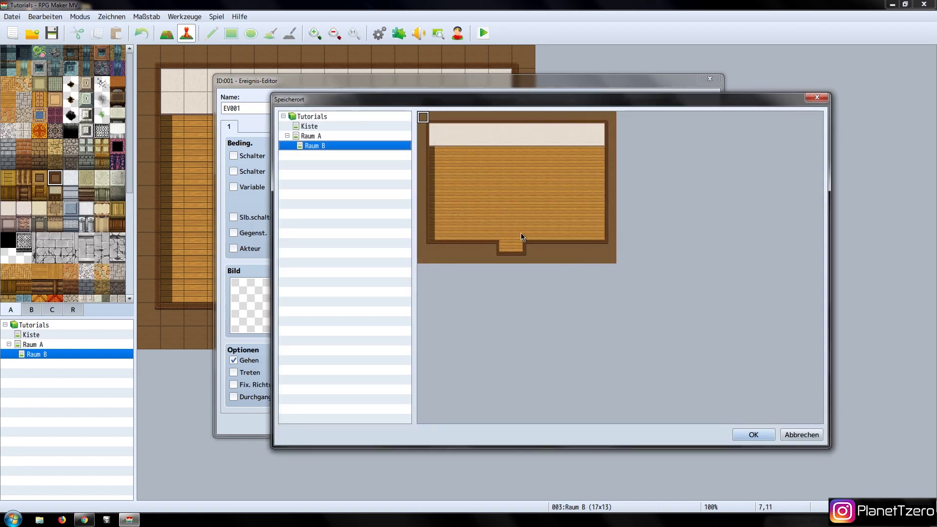
left_click(330, 137)
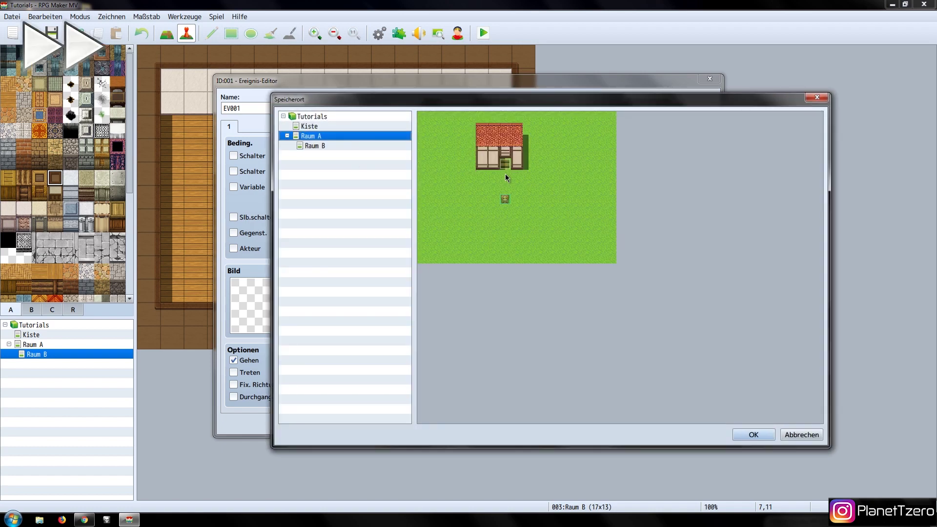
double_click(505, 173)
left_click(511, 325)
left_click(528, 354)
left_click(553, 341)
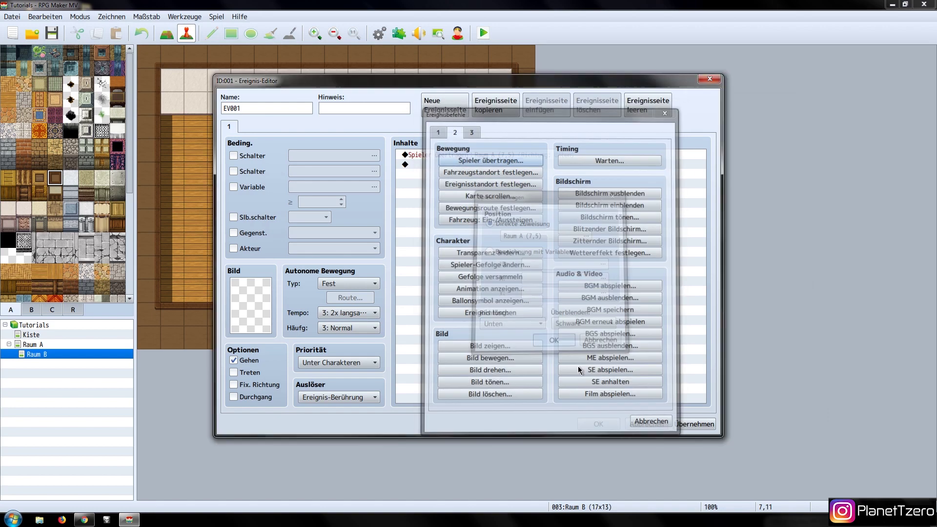
- Add a Door1 sound effect and close the exit event
key("Return")
left_click(610, 371)
scroll(507, 293, "down", 5)
left_click(488, 272)
scroll(505, 330, "down", 5)
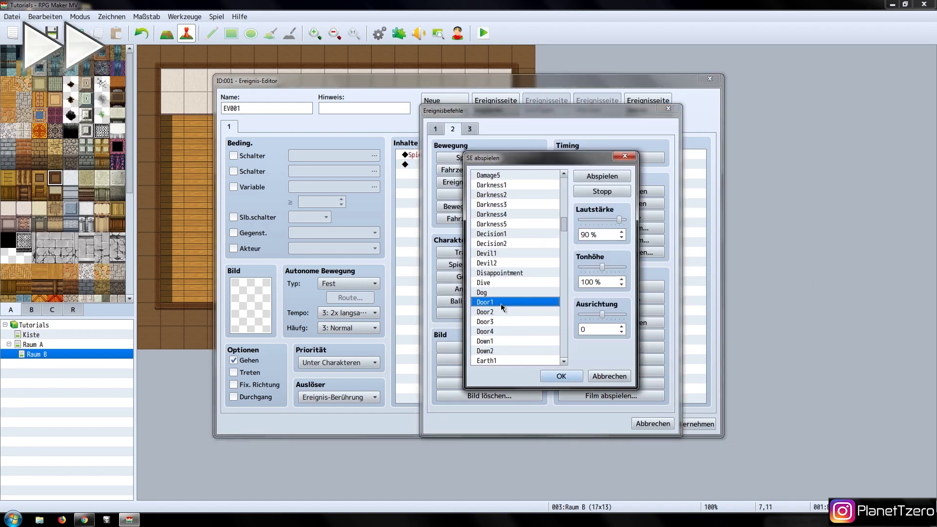
left_click(492, 331)
left_click(561, 376)
key("Return")
- Copy the exit event onto neighbouring tile (8,11) and save the project
right_click(318, 313)
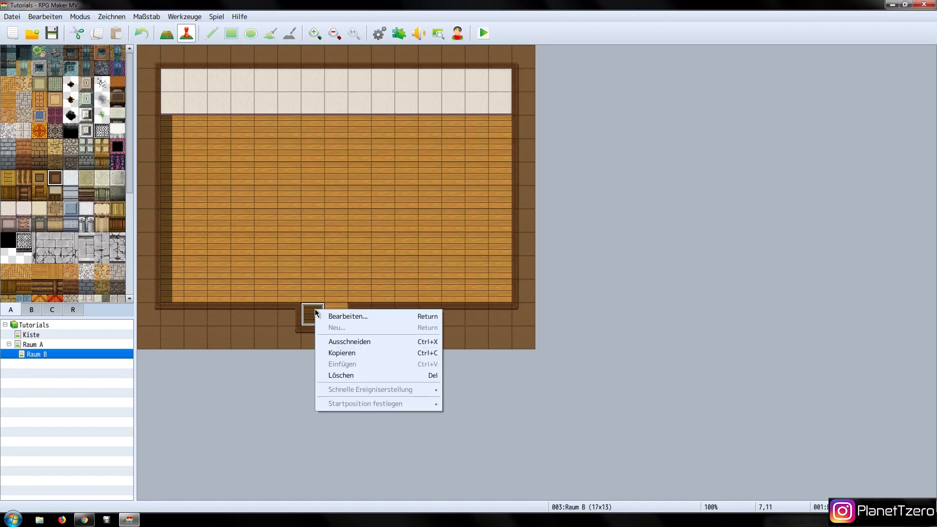
left_click(344, 352)
right_click(342, 322)
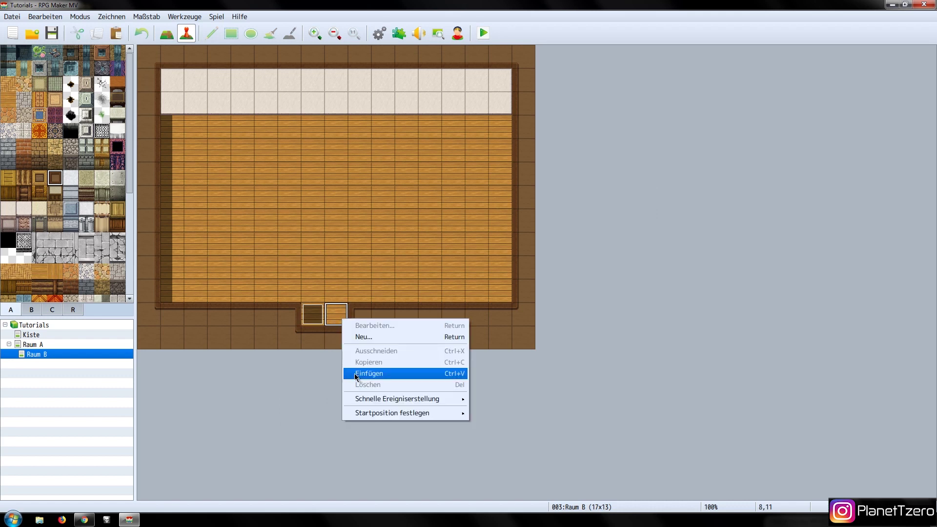
left_click(380, 378)
left_click(374, 245)
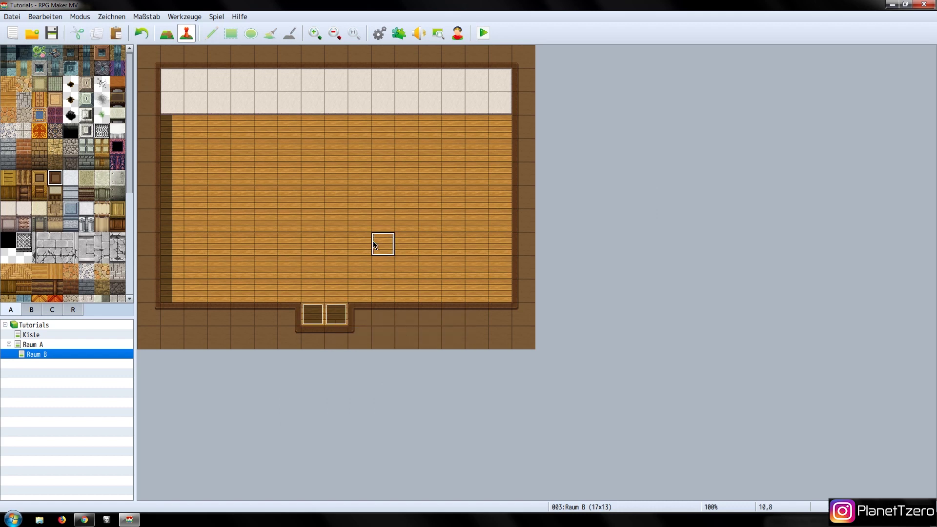
left_click(53, 33)
left_click(484, 34)
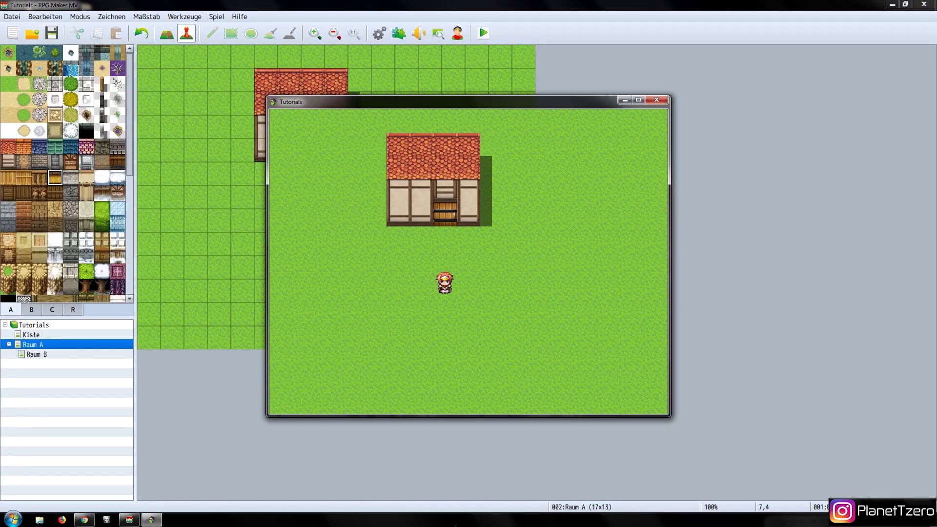
- Walk into the house door, exit the room to the grass, and re-enter
key("Up")
key("Up")
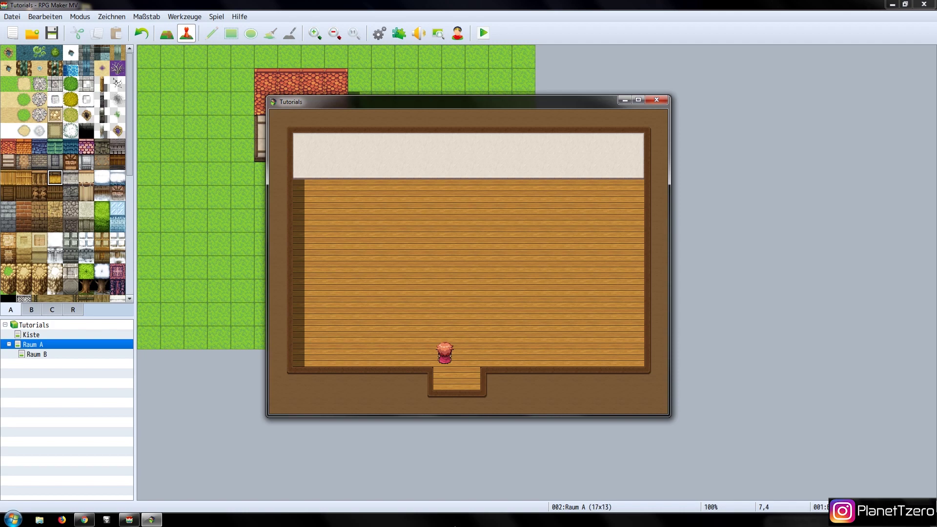
key("Up")
key("Down")
key("Down")
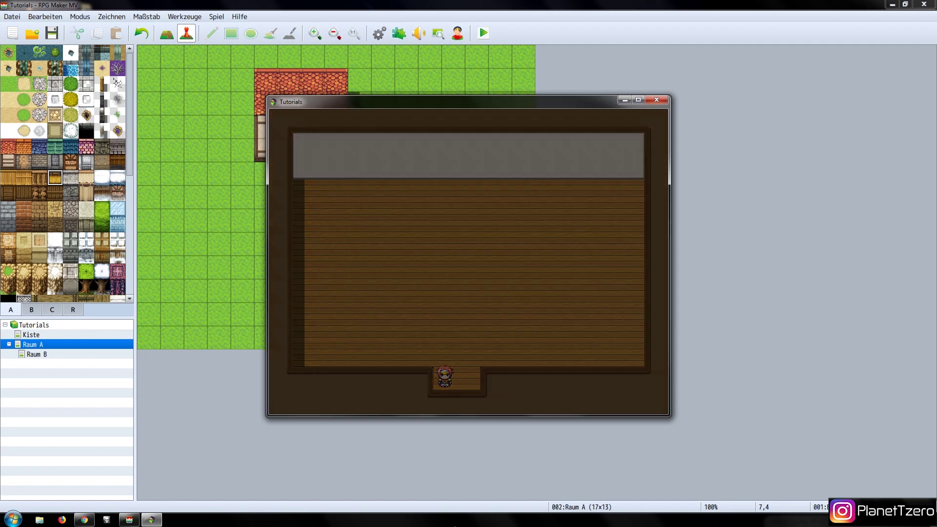
key("Up")
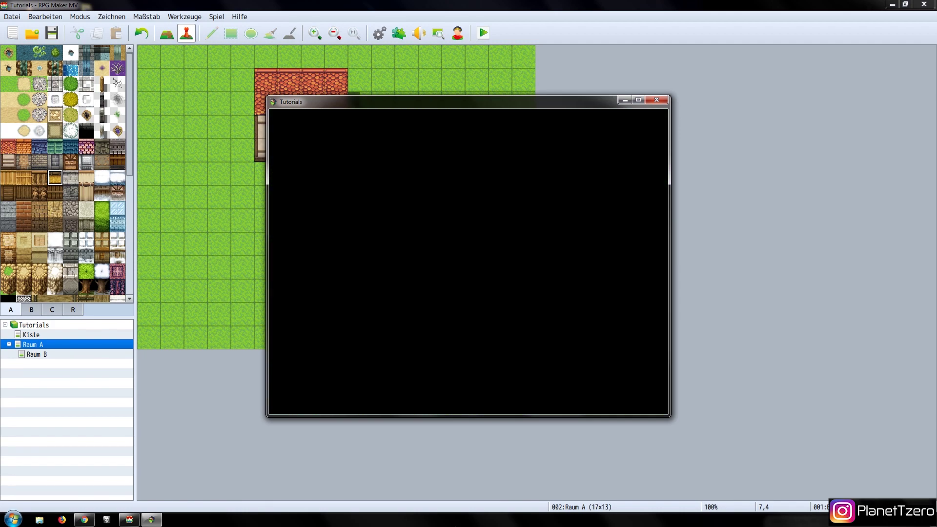